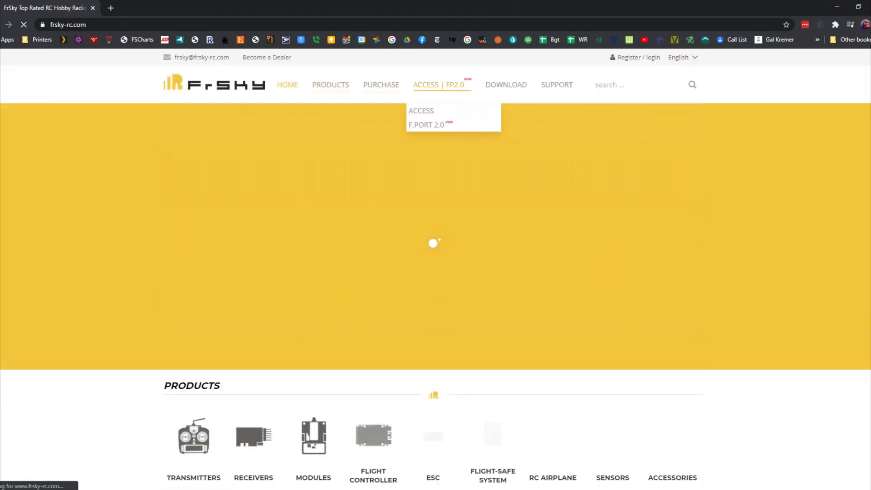
Download the Archer RS receiver firmware v2.1.6 (FW-Archer-RS-2.1.6.zip) from the FrSky Download page.
mouse_move(506, 85)
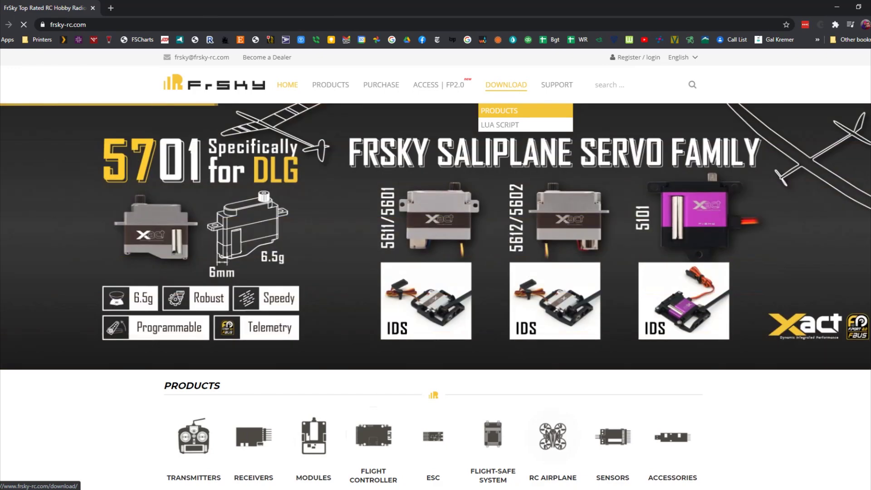
left_click(505, 85)
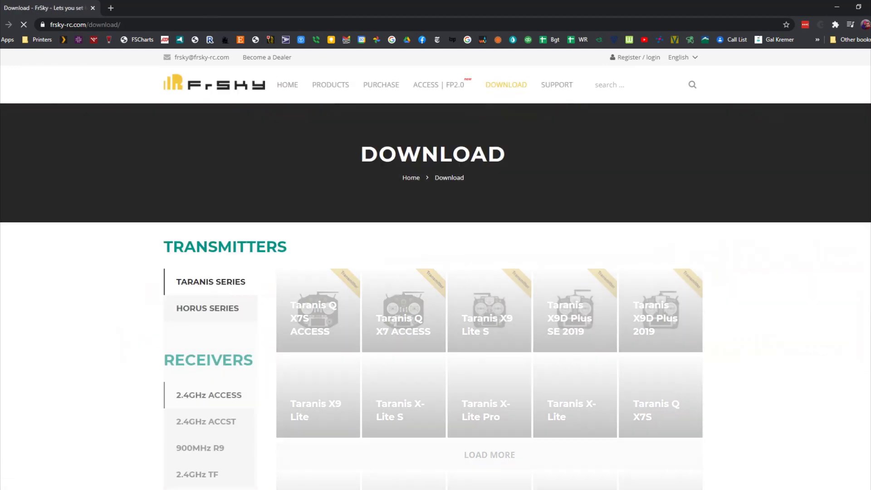
scroll(435, 272, "down", 3)
scroll(574, 240, "down", 4)
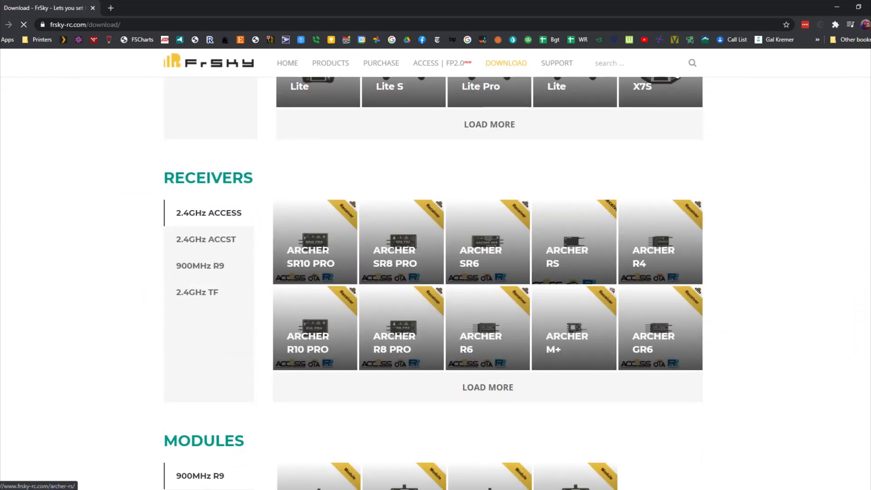
left_click(574, 240)
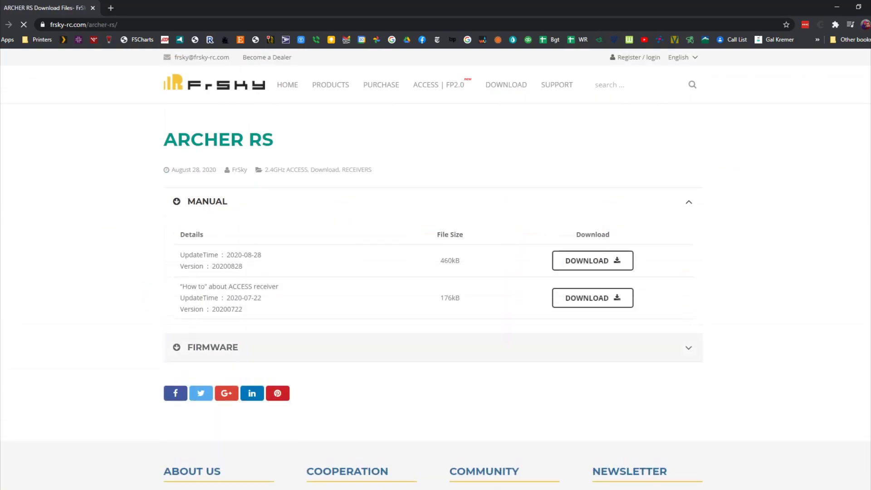
left_click(212, 347)
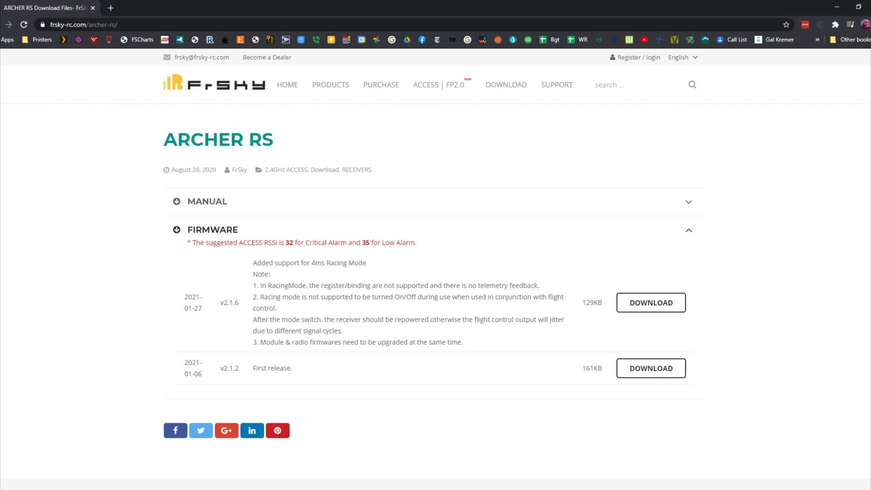
left_click(651, 302)
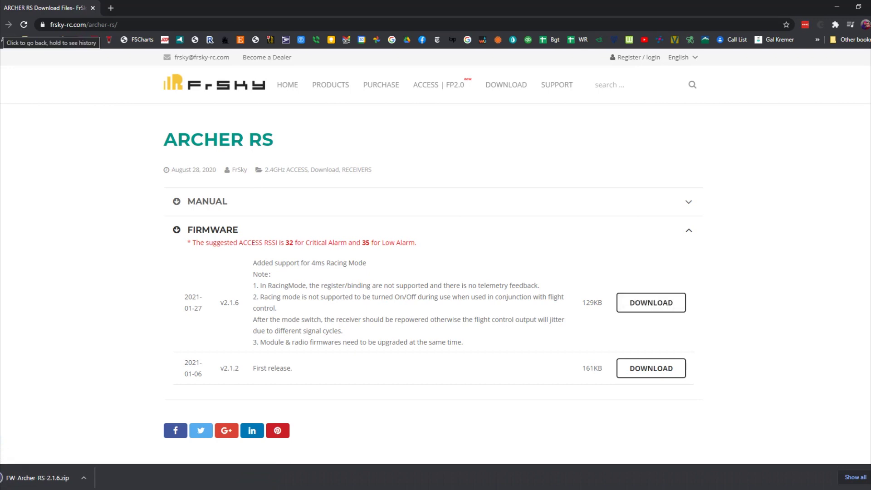
left_click(8, 25)
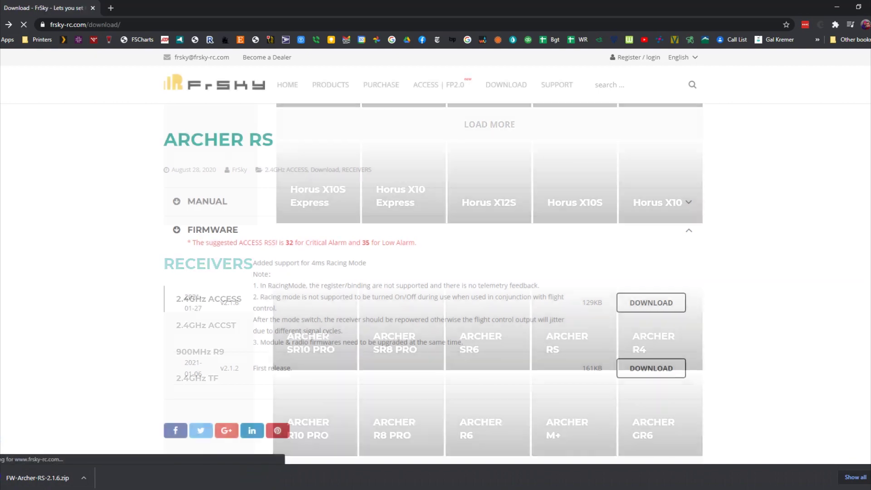
Download the ISRM v2.1.6 RF module firmware from the Taranis X9D Plus 2019 page.
scroll(401, 317, "down", 7)
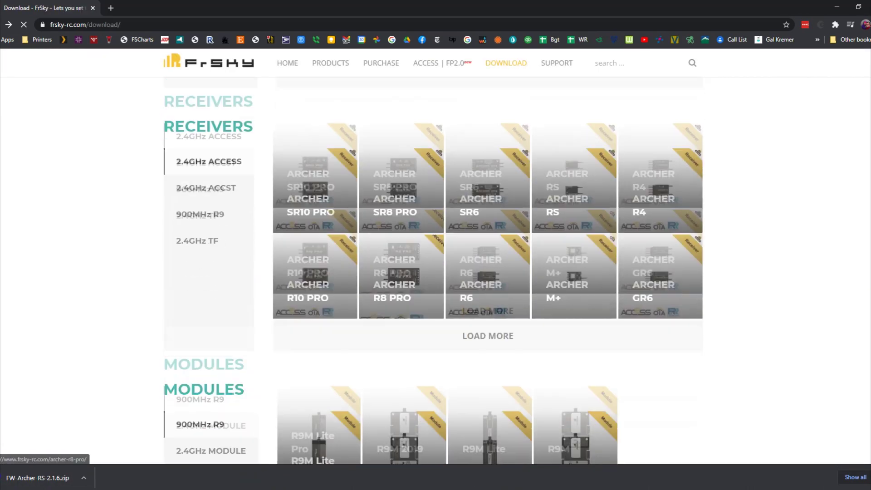
scroll(401, 317, "up", 7)
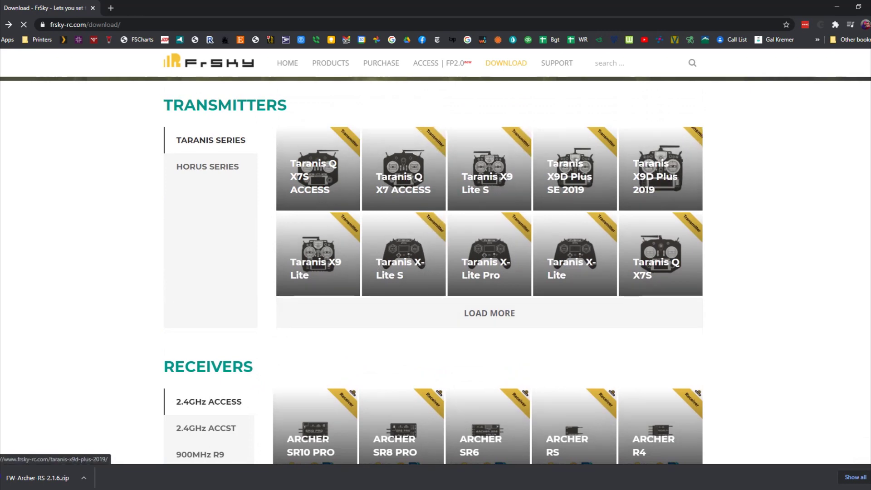
left_click(660, 176)
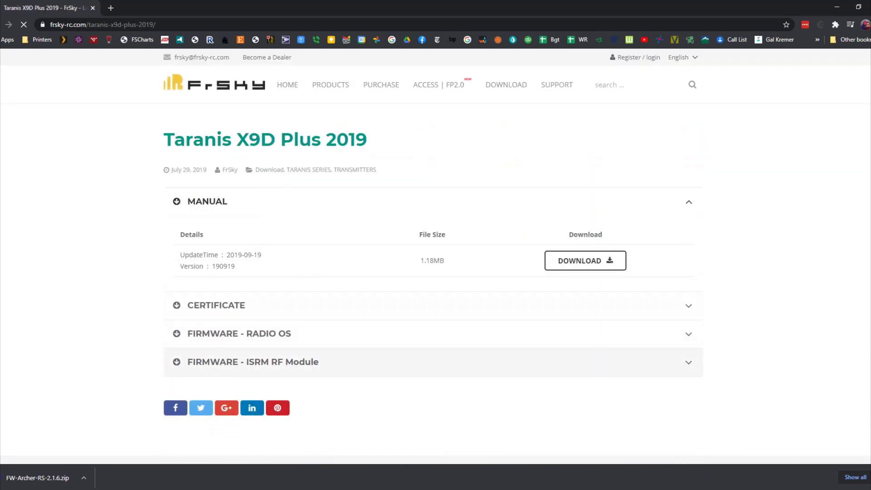
left_click(253, 362)
scroll(433, 290, "down", 2)
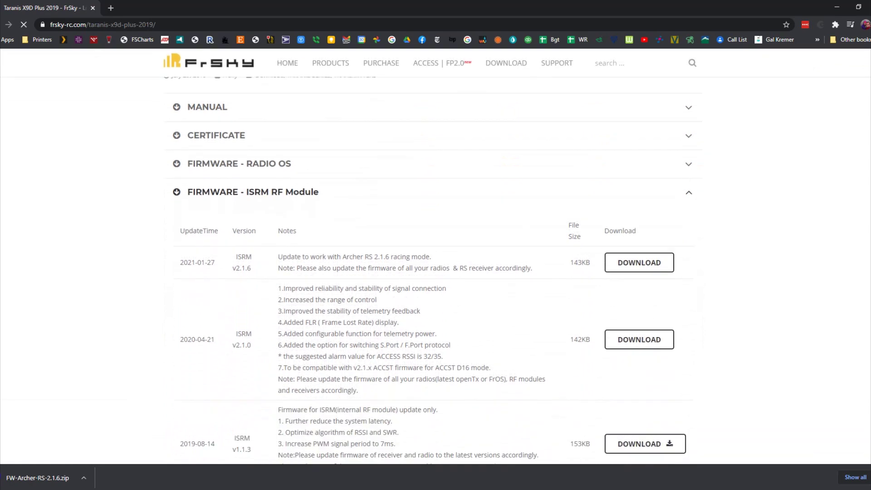
scroll(435, 272, "down", 1)
left_click(638, 215)
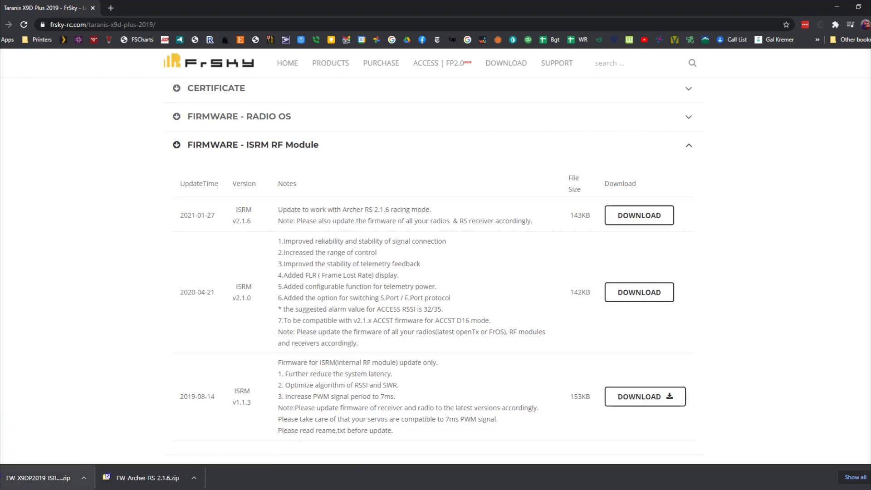
key("super")
Show the FIRMWARE folder on USB Drive (G:) beside the opened ISRM v2.1.6 zip in 7-Zip.
left_click(1, 411)
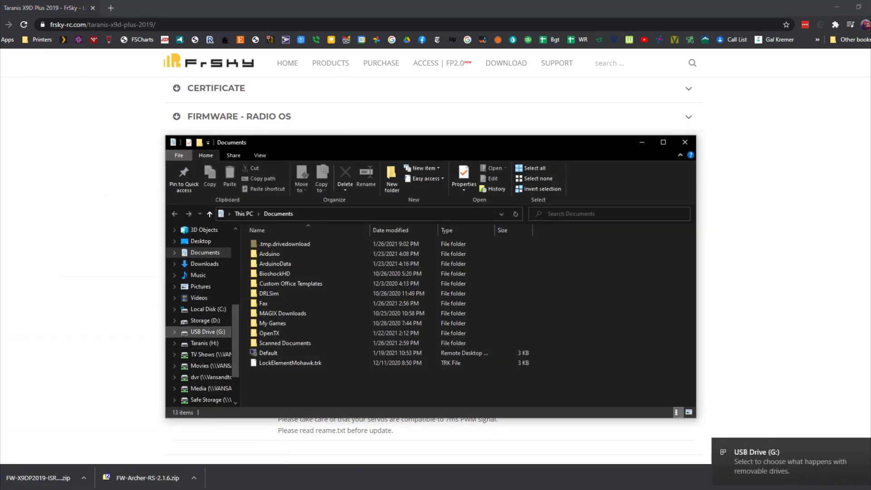
left_click(207, 331)
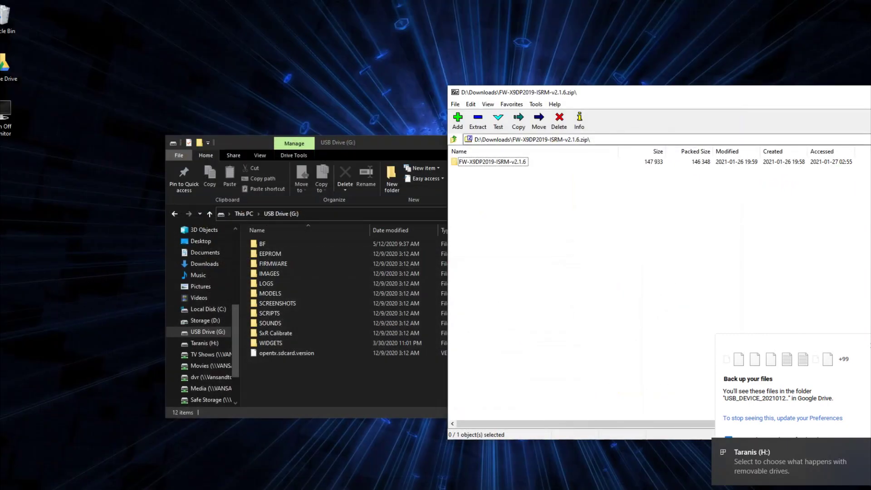
left_click_drag(408, 142, 289, 93)
left_click(630, 95)
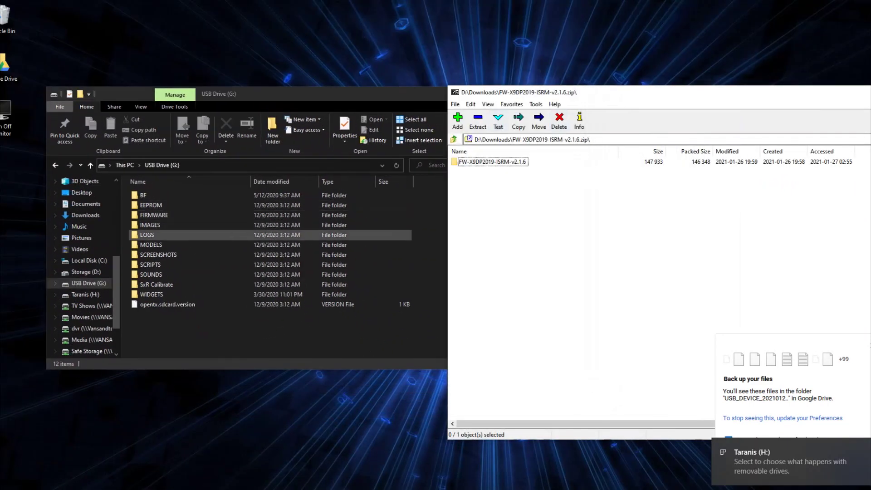
double_click(154, 215)
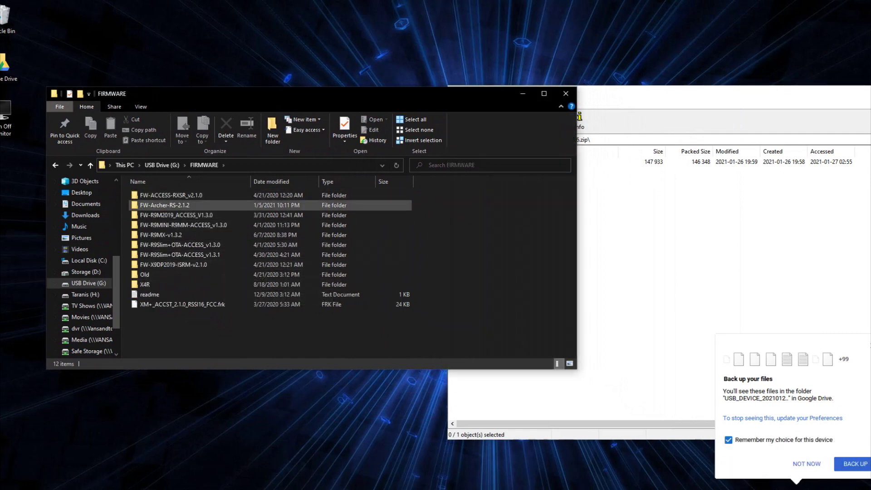
left_click(164, 206)
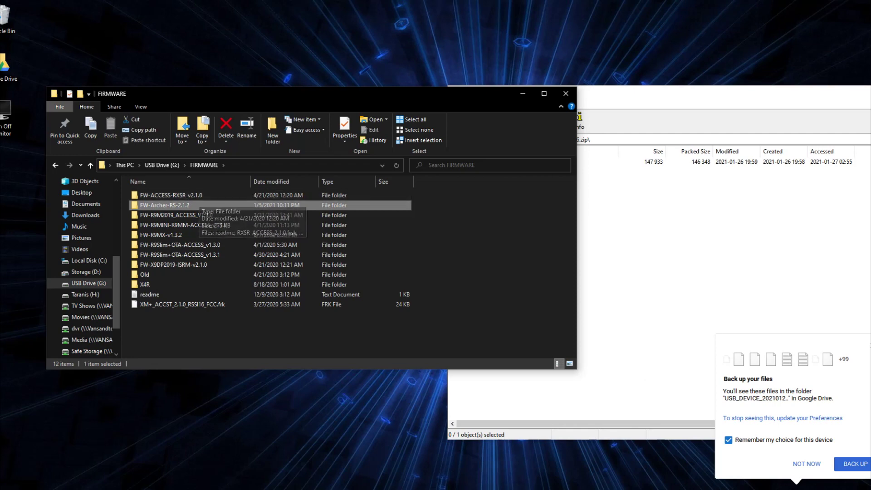
Move FW-ACCESS-RXSR_v2.1.0, FW-Archer-RS-2.1.2 and FW-X9DP2019-ISRM-v2.1.0 into the Old folder.
left_click(191, 196, "ctrl")
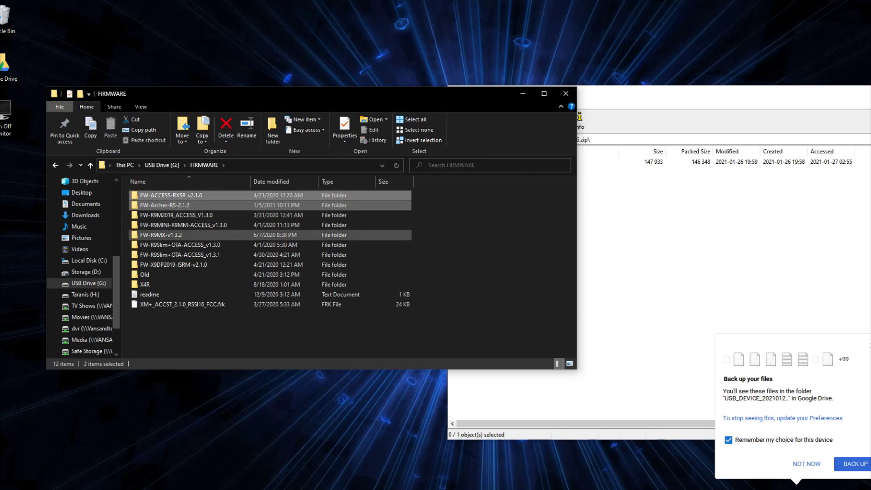
left_click(200, 327)
left_click(190, 195)
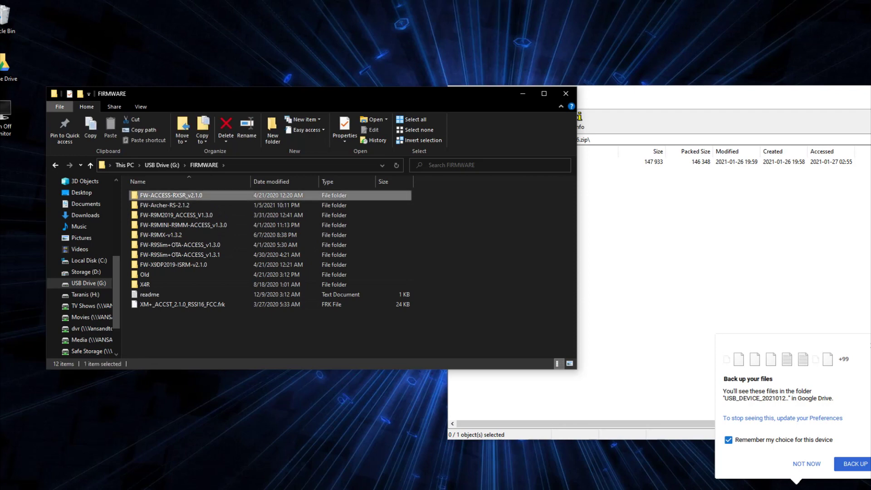
left_click_drag(171, 195, 163, 275)
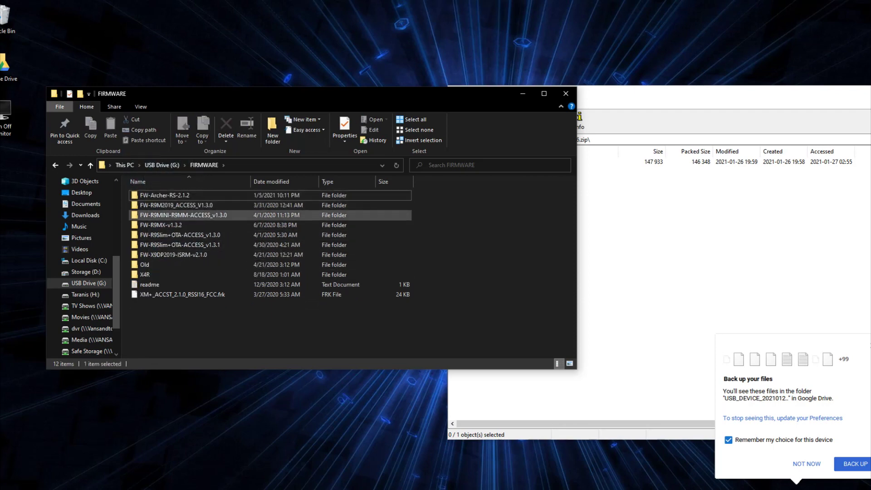
left_click_drag(163, 195, 158, 264)
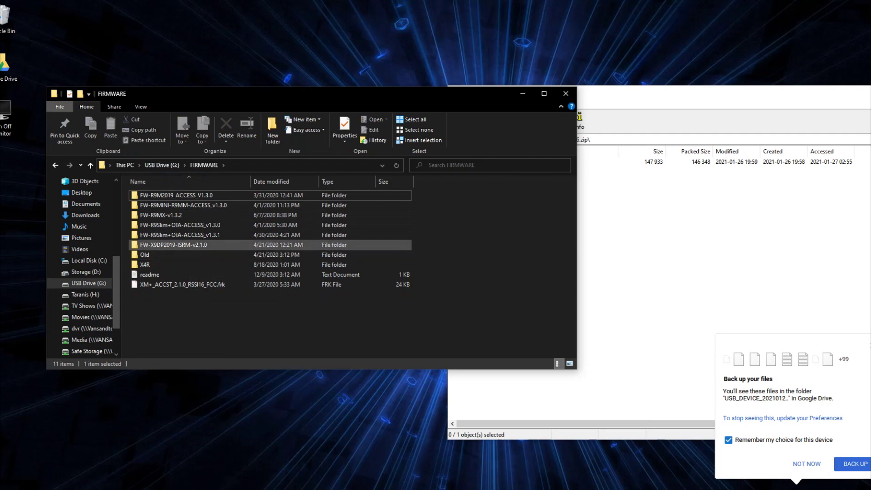
left_click_drag(172, 245, 181, 255)
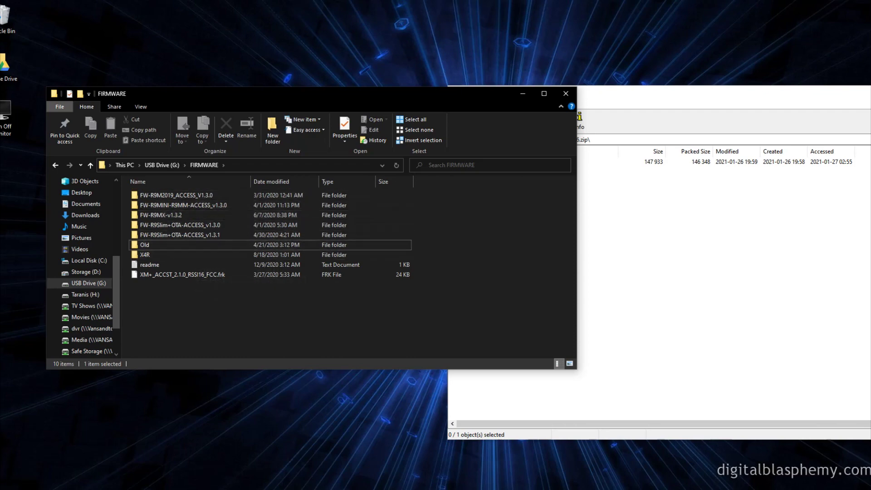
left_click(657, 254)
Copy the FW-X9DP2019-ISRM-v2.1.6 folder from its archive into FIRMWARE and close that archive.
left_click(492, 161)
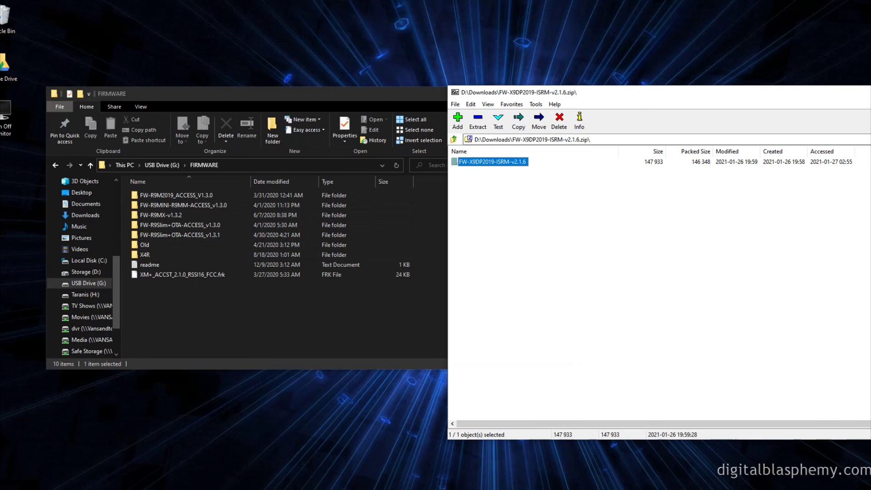
left_click_drag(492, 162, 268, 317)
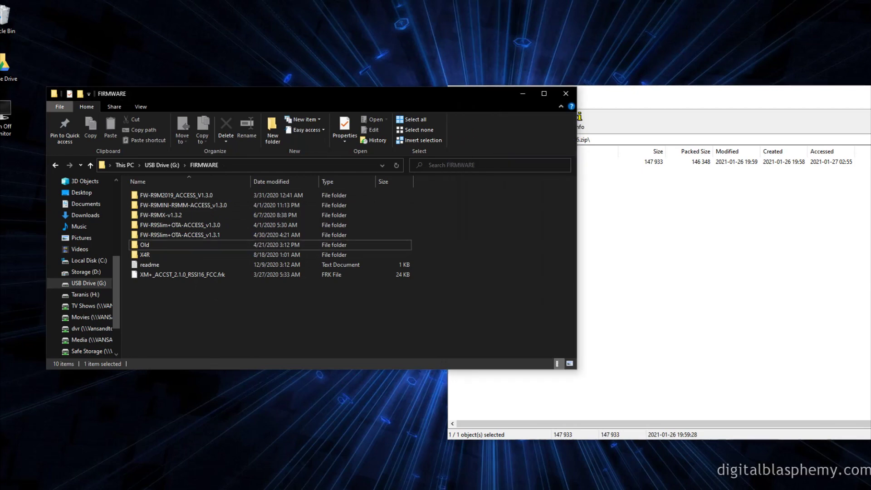
left_click(657, 254)
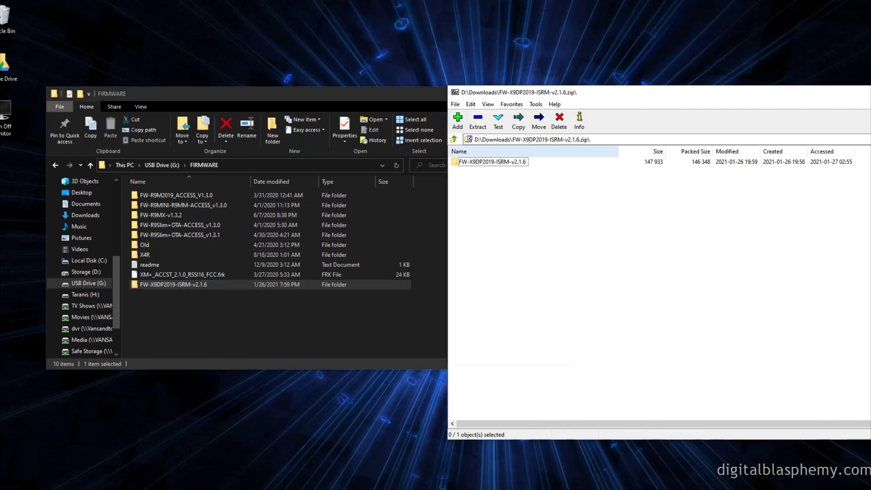
left_click_drag(542, 96, 286, 100)
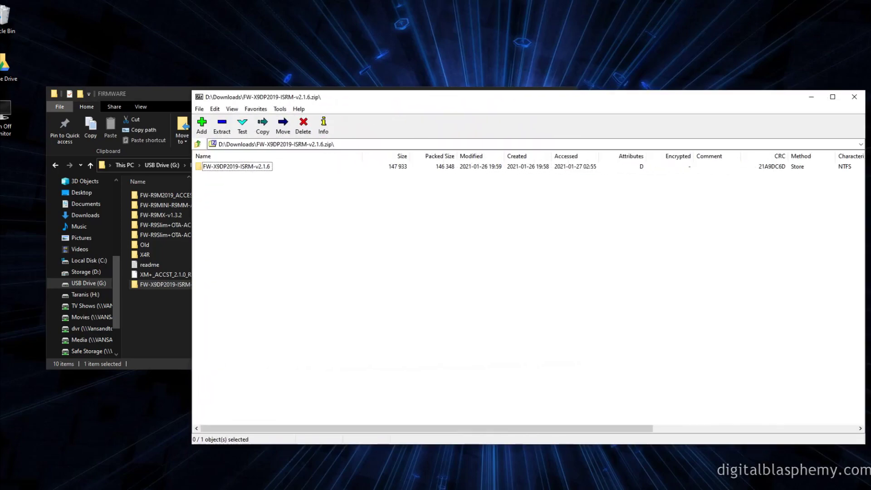
left_click(854, 96)
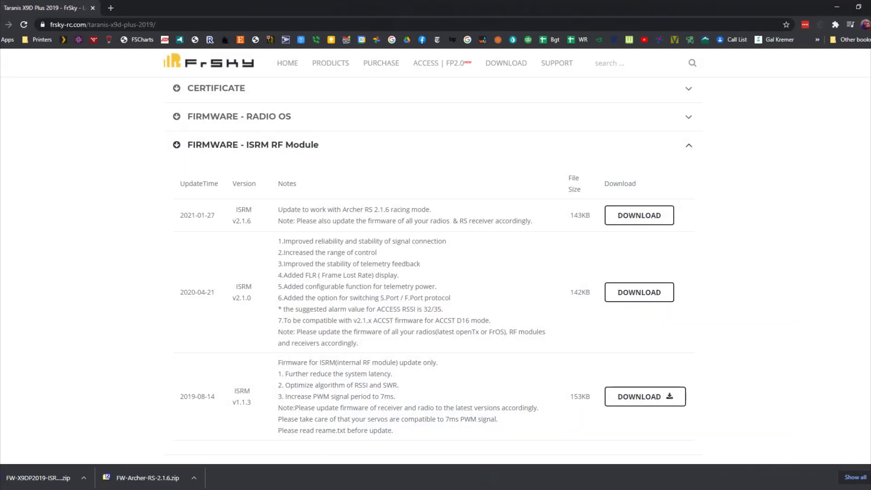
Extract FW-Archer-RS-2.1.6 from its archive into G:\FIRMWARE and close 7-Zip.
left_click(147, 478)
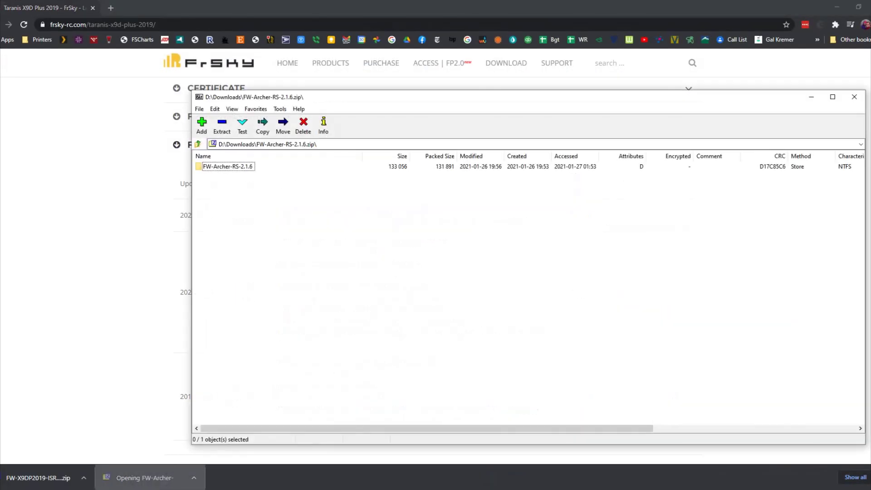
left_click(836, 6)
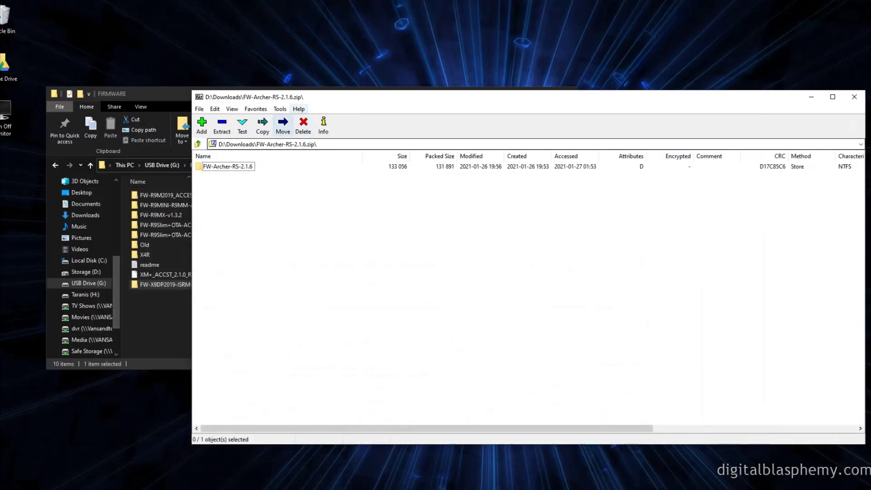
left_click_drag(318, 101, 497, 95)
left_click(405, 161)
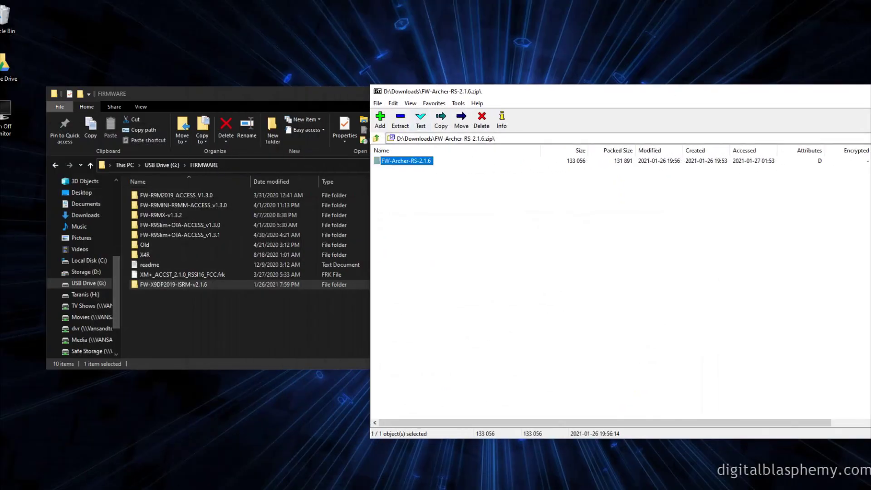
left_click_drag(406, 161, 204, 285)
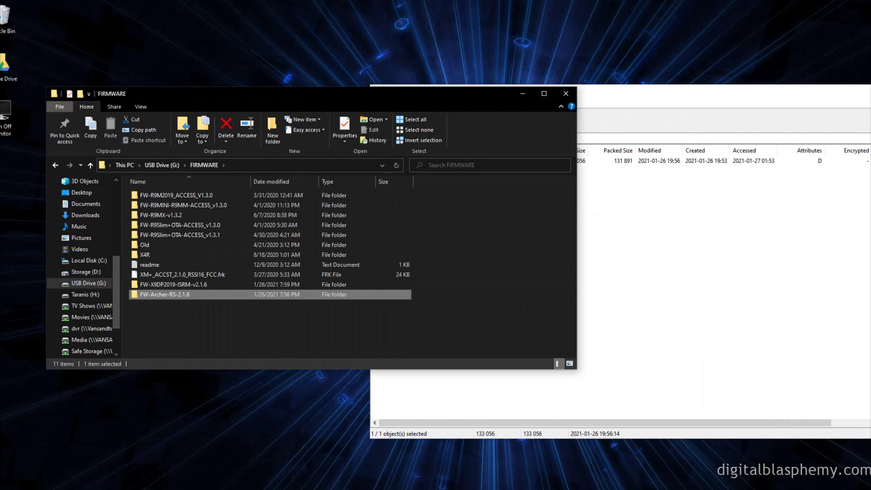
left_click(259, 325)
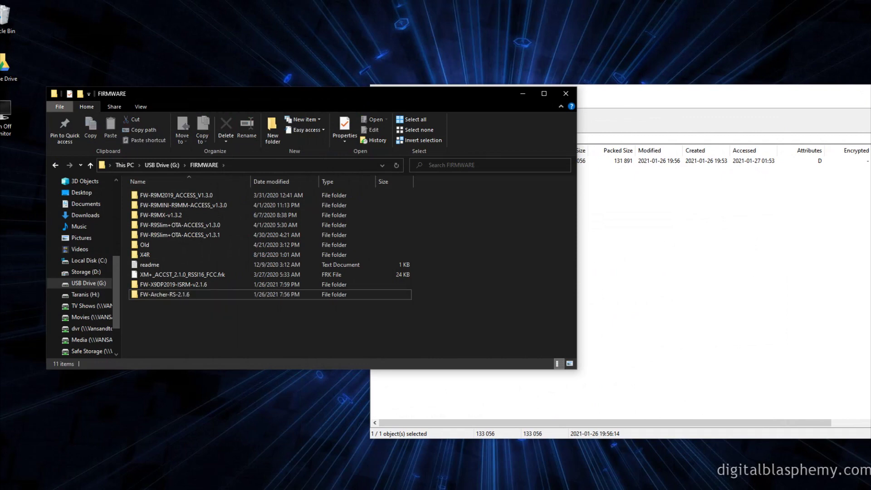
left_click_drag(634, 92, 484, 90)
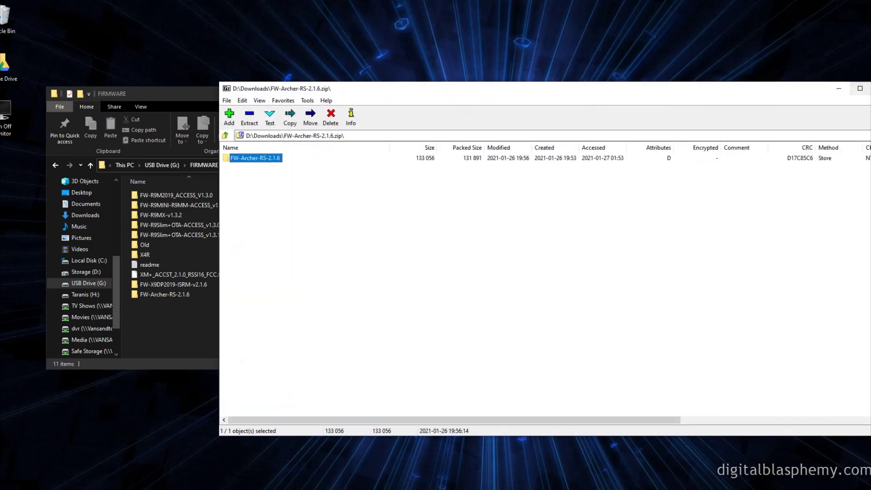
left_click(870, 89)
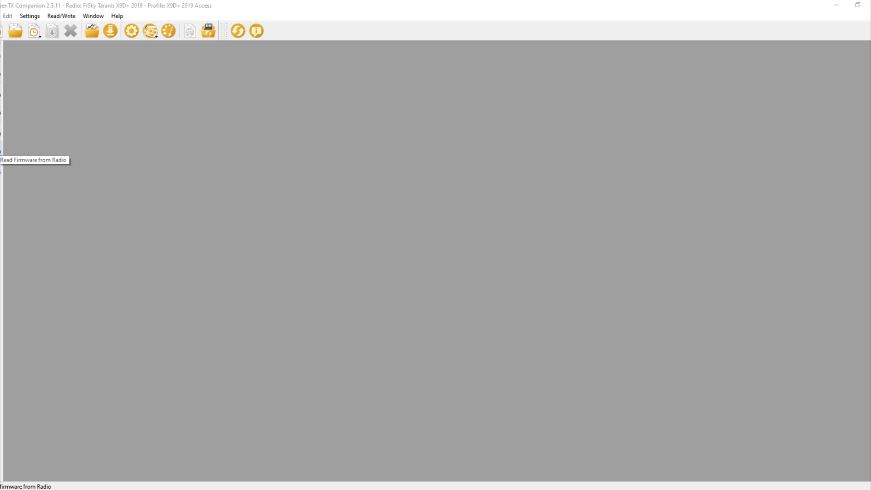
Load firmware_x9d+2019_en_210113.bin from the Desktop into the Write Firmware to Radio window.
left_click(0, 136)
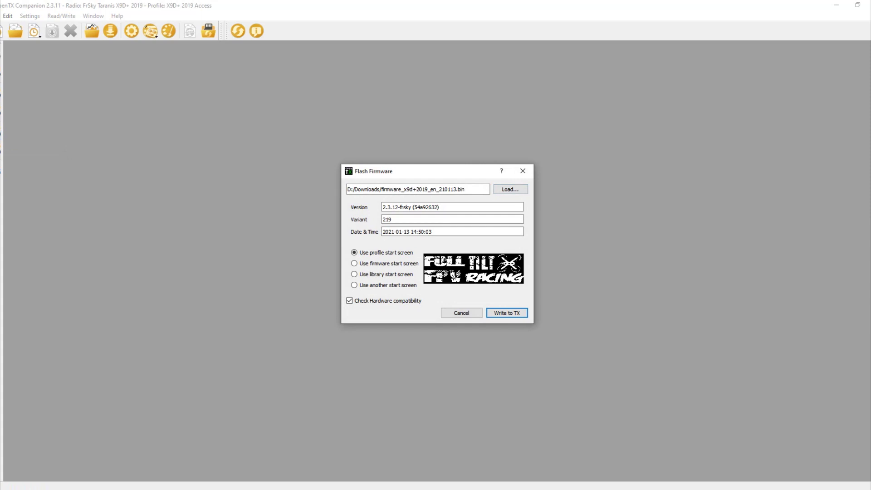
left_click(510, 189)
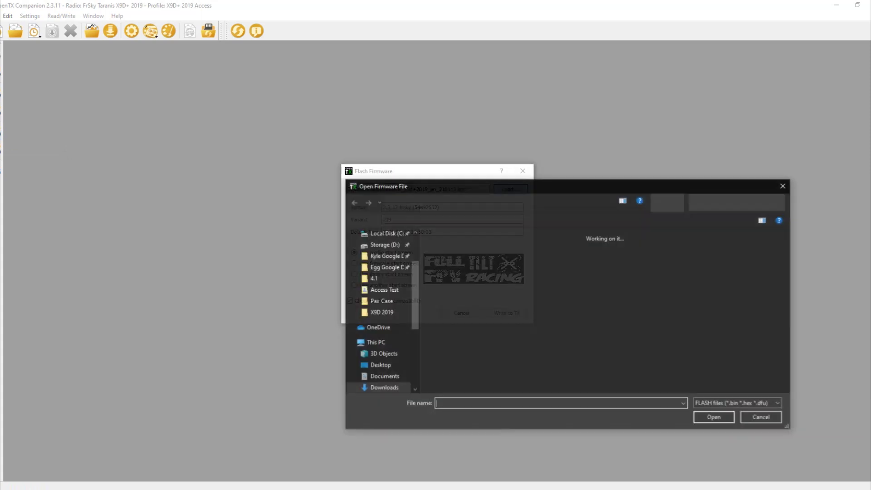
scroll(384, 267, "up", 3)
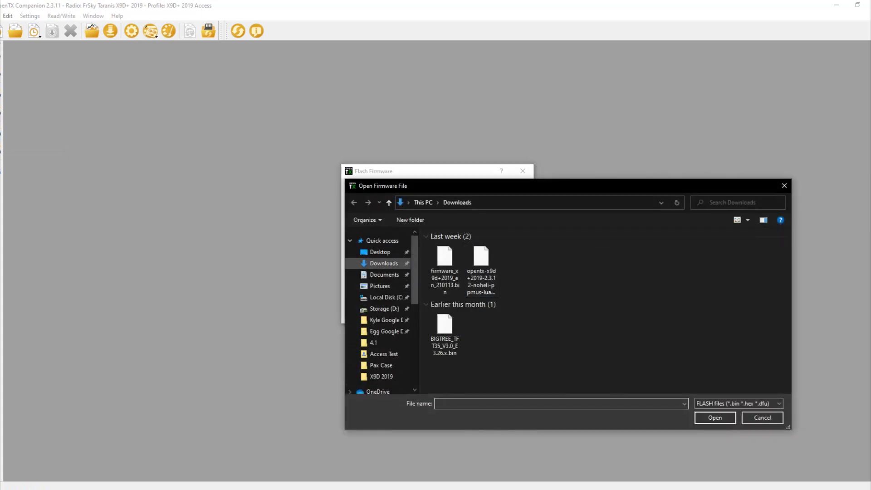
left_click(380, 252)
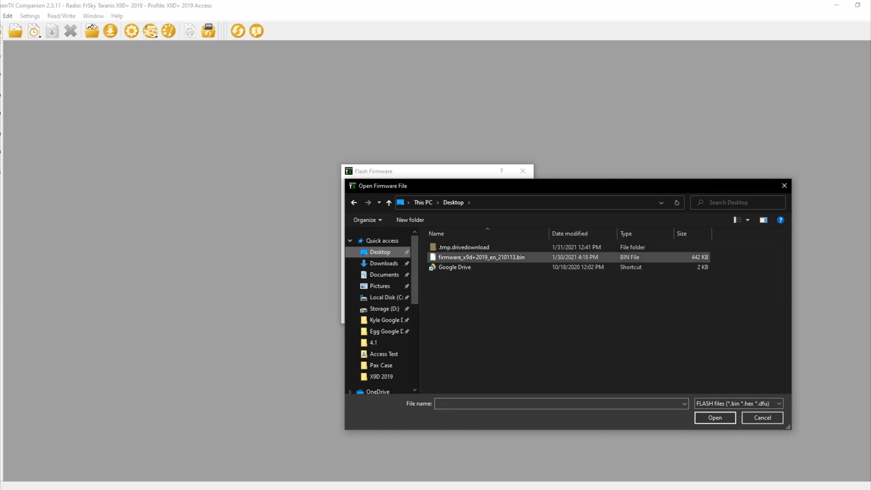
double_click(480, 256)
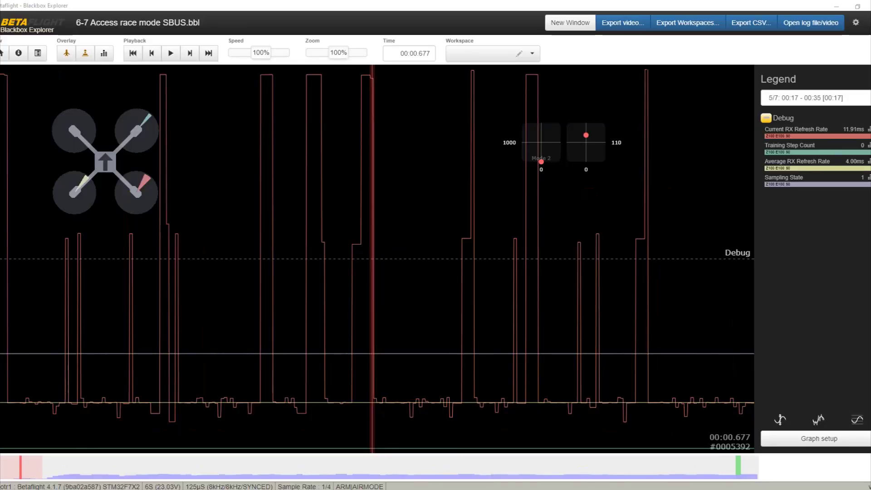
Scrub through flight 5/7 of the SBUS log and play it around 3.6 s.
left_click_drag(481, 272, 269, 272)
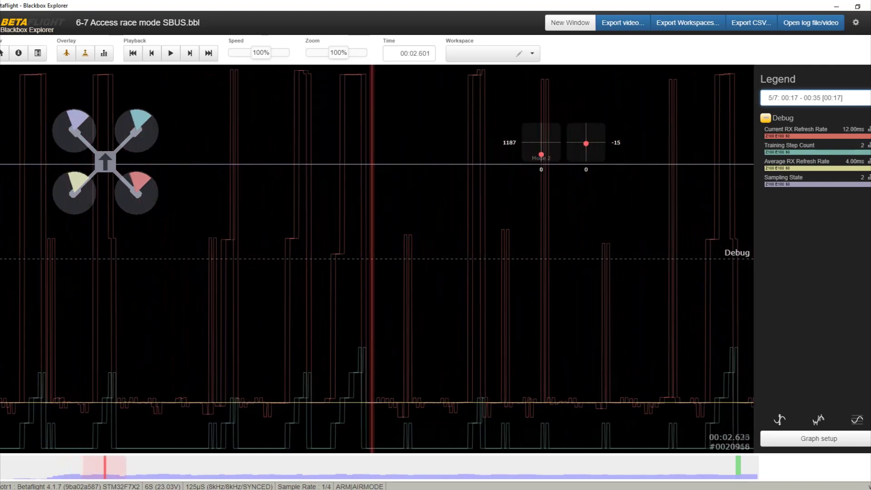
left_click_drag(372, 258, 451, 258)
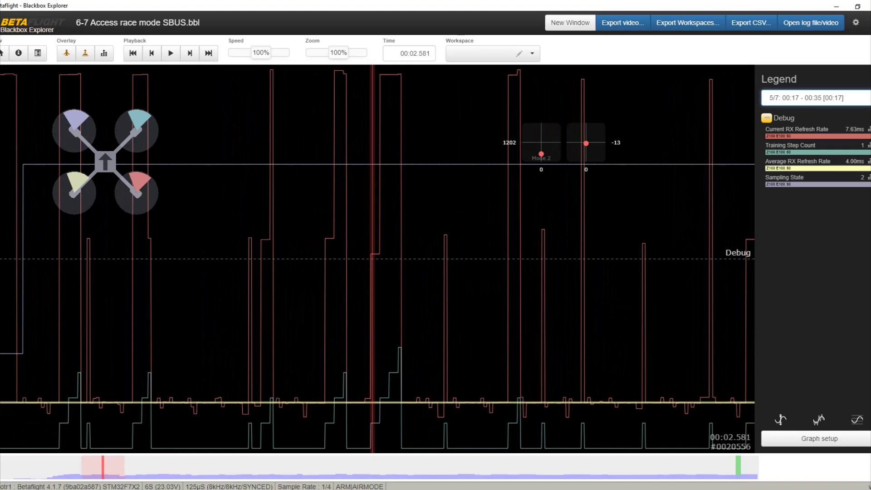
key("space")
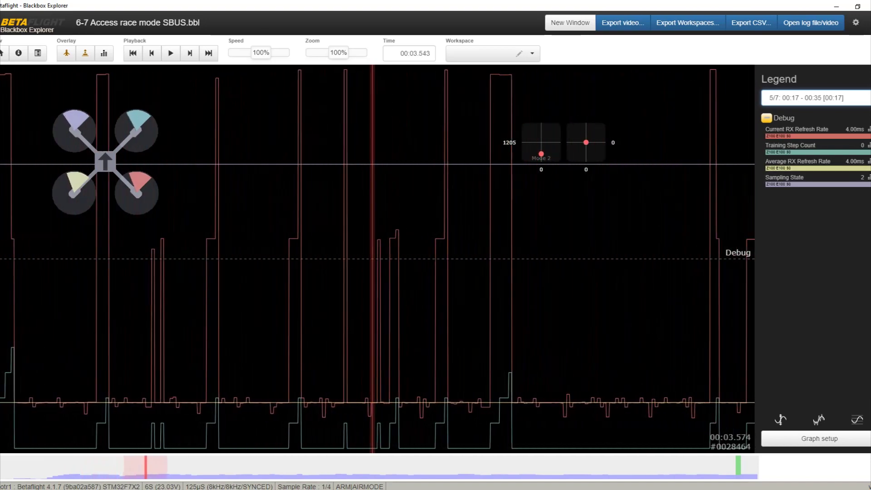
mouse_move(453, 290)
left_mouse_down()
mouse_move(297, 290)
mouse_move(508, 291)
left_mouse_up()
Step frame by frame past 4.066 s to inspect the jumping RX refresh rate values.
key("Right")
key("Right")
key("Right")
key("Right")
key("Right")
key("Right")
key("Right")
key("Right")
key("Right")
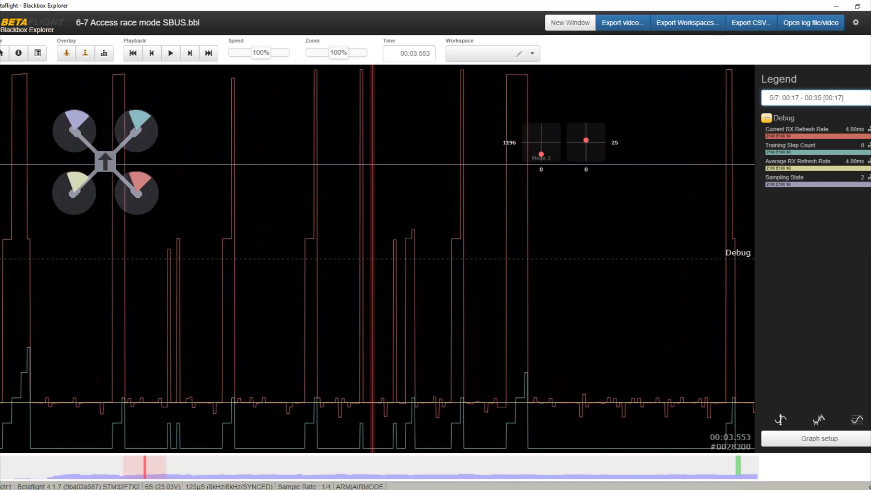
key("Right")
key("Right")
key("Right")
key("Right")
key("Right")
key("Right")
key("Right")
key("Right")
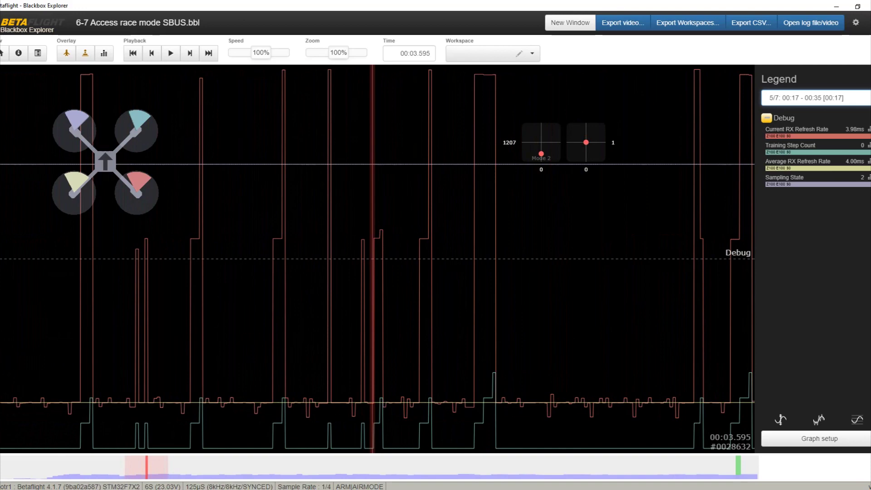
key("Right")
key("Right")
key("Right")
key("Right")
key("Right")
key("Right")
key("Right")
key("Right")
key("Right")
key("Right")
key("Right")
key("Right")
key("Right")
key("Right")
key("Right")
key("Right")
key("Right")
key("Right")
key("Right")
key("Right")
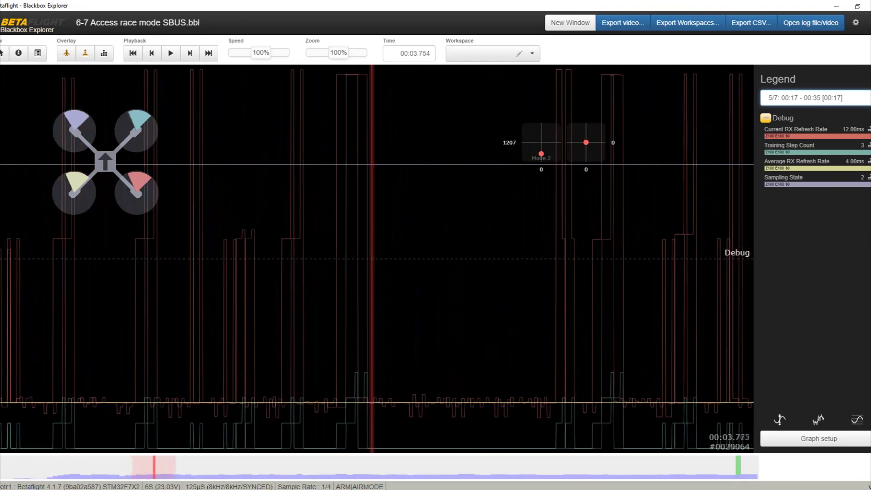
key("Right")
key("Right")
key("Right")
key("Right")
key("Right")
key("Right")
key("Right")
key("Right")
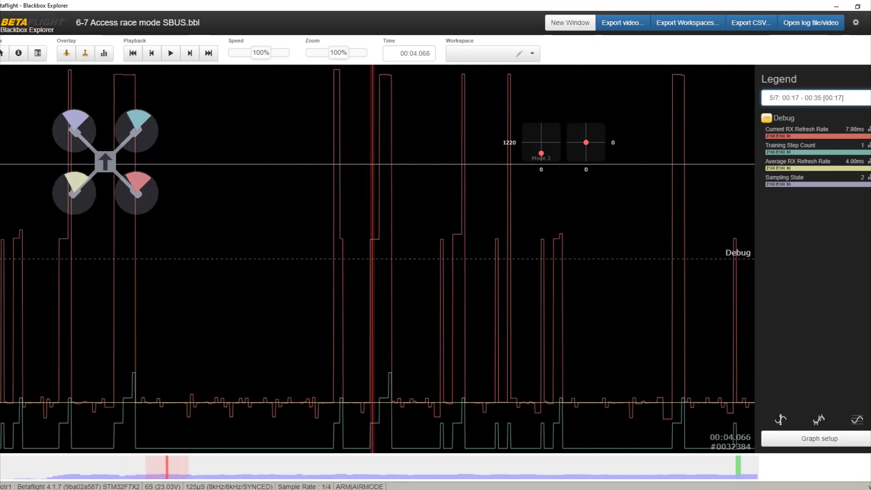
key("Right")
key("Right")
key("Right")
key("Right")
key("Right")
key("Right")
key("Right")
key("Right")
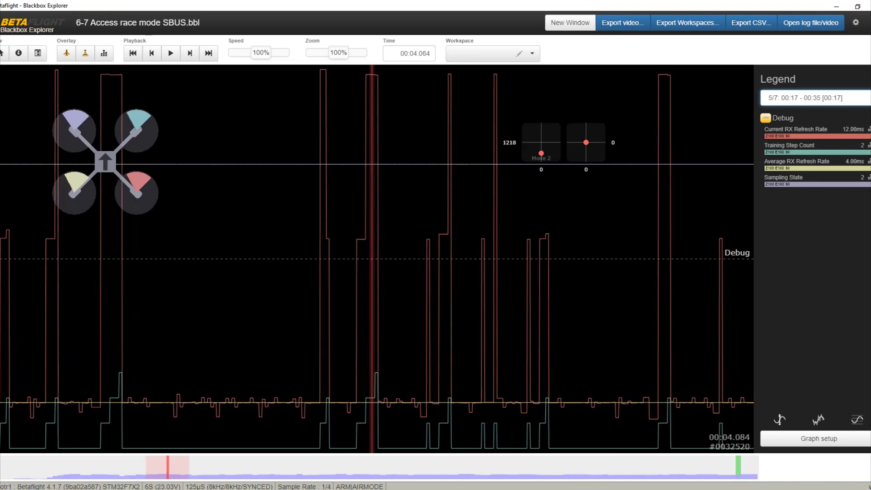
key("Right")
key("Right")
key("Right")
key("Right")
key("Right")
key("Right")
key("Right")
key("Right")
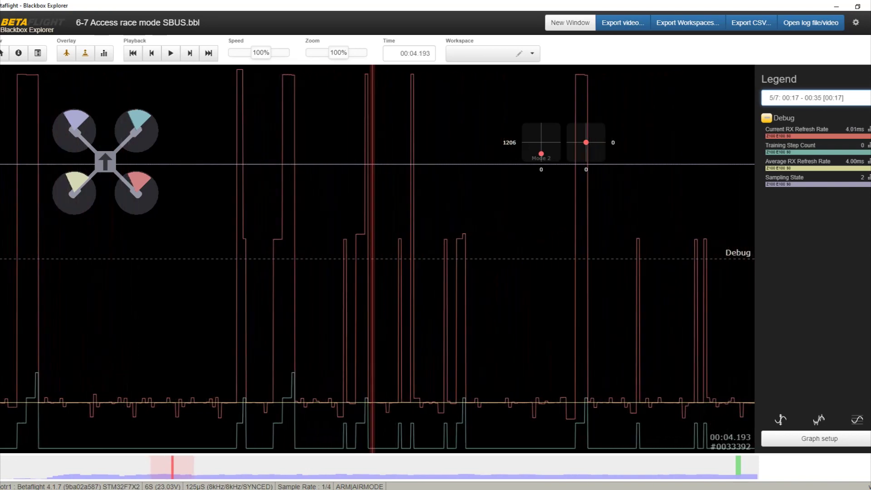
key("Left")
key("Left")
key("Left")
key("Left")
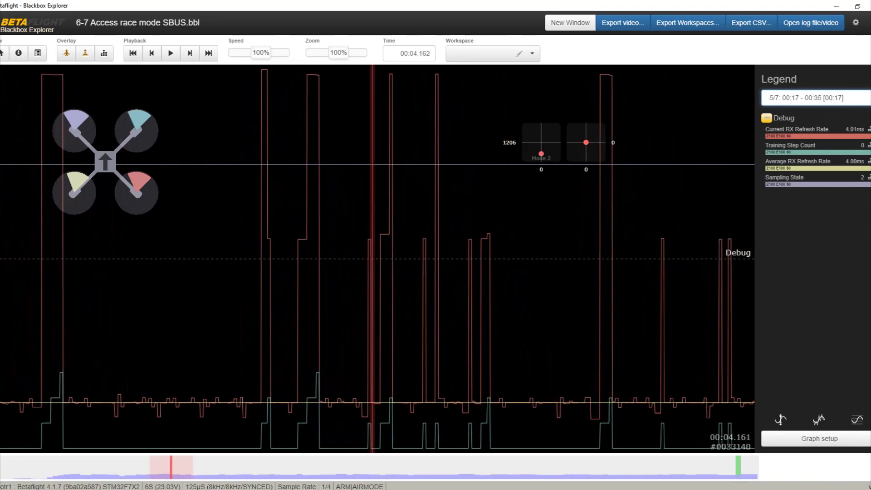
key("Right")
key("Right")
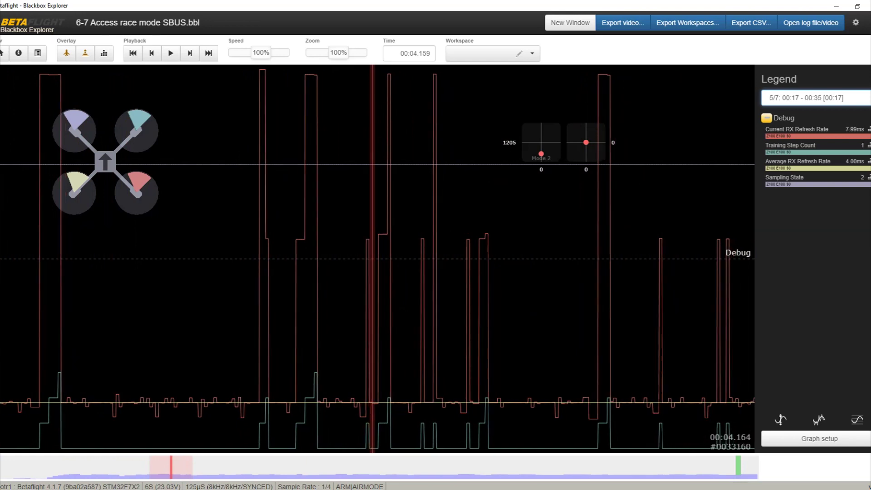
left_click(816, 97)
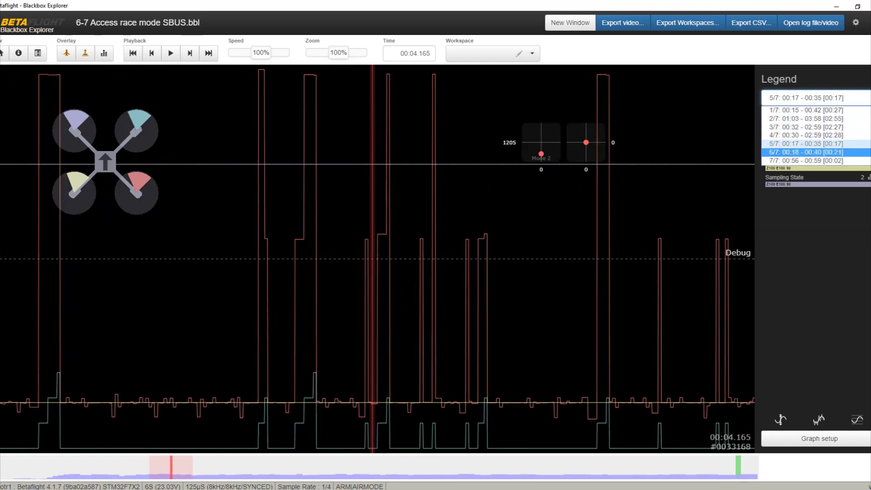
Load flight 6/7 (00:18–00:40), play it and step through to 2.782 s.
key("Return")
key("space")
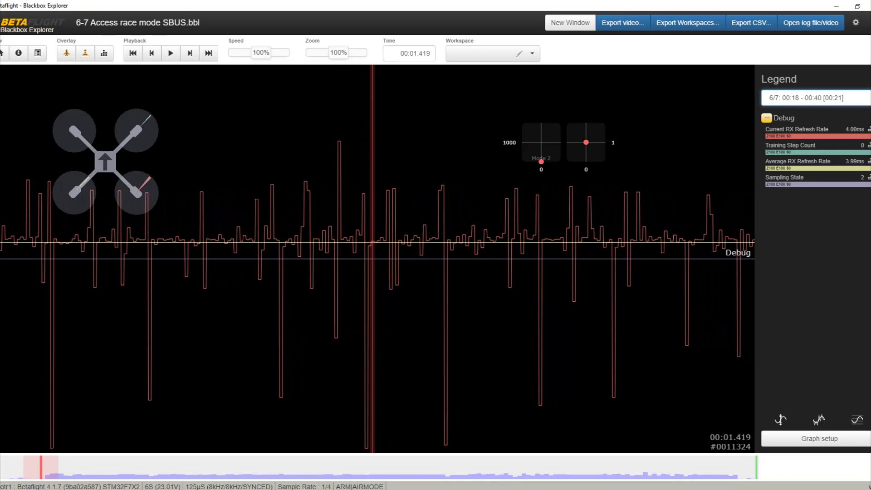
key("Left")
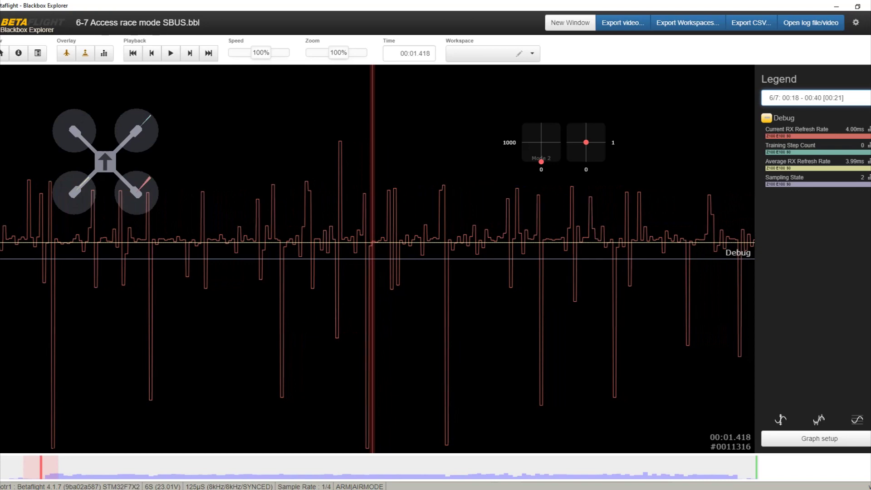
left_click_drag(426, 272, 168, 272)
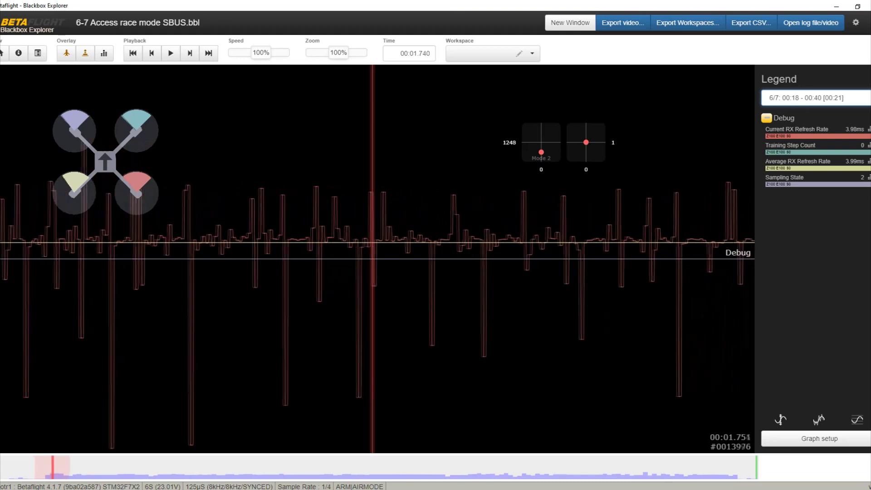
key("Right")
key("Right")
key("Right")
key("Right")
key("Right")
key("Right")
key("Right")
key("Right")
key("Right")
key("Right")
key("Right")
key("Right")
key("Right")
key("Right")
key("Right")
key("Right")
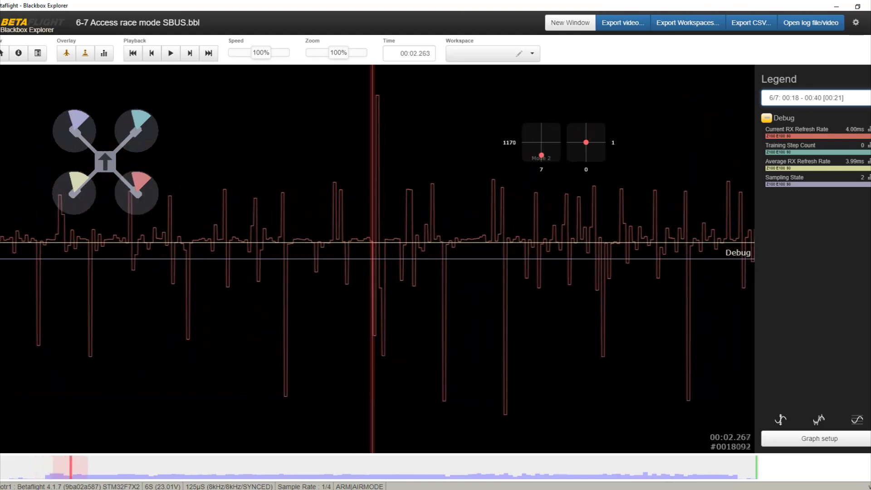
left_click_drag(380, 272, 372, 272)
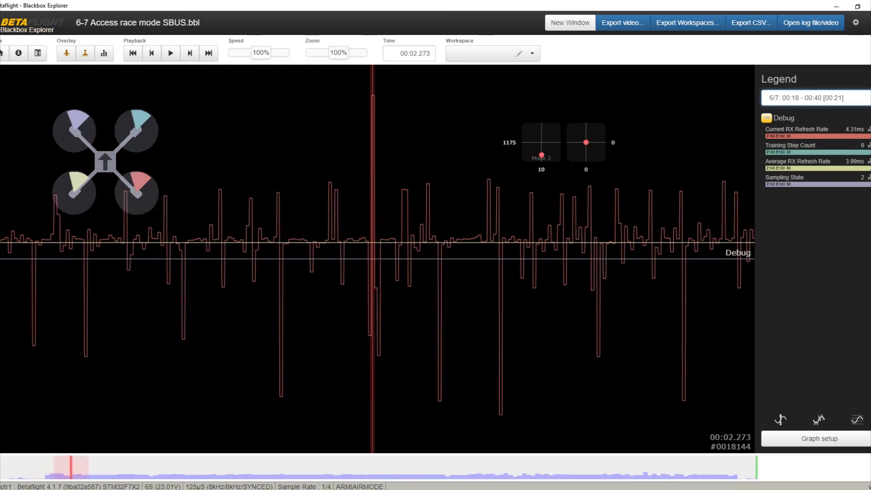
key("Right")
key("Right")
key("Right")
key("Right")
key("Right")
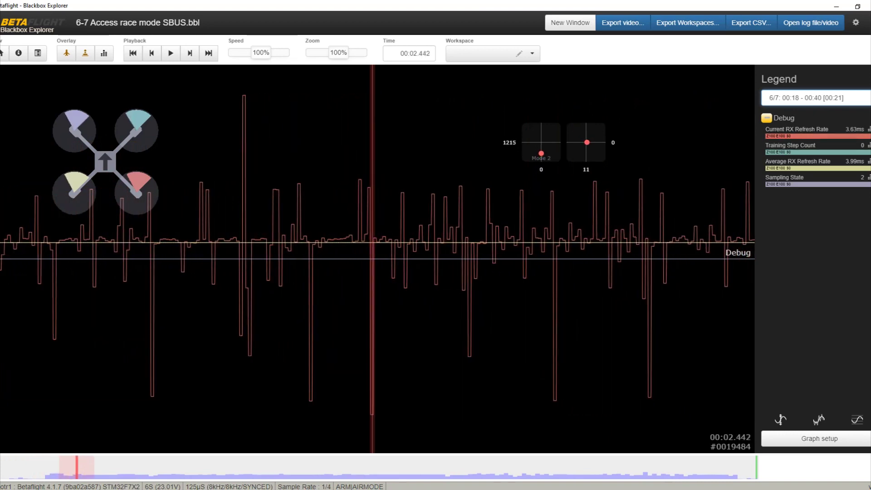
key("Right")
key("Right")
key("Right")
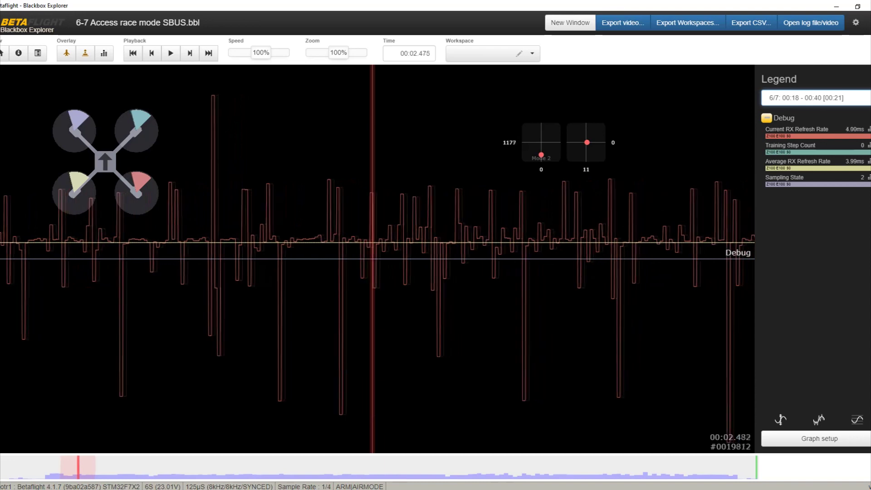
key("Right")
key("Right")
key("Right")
key("Right")
key("Right")
key("Right")
key("Right")
key("Right")
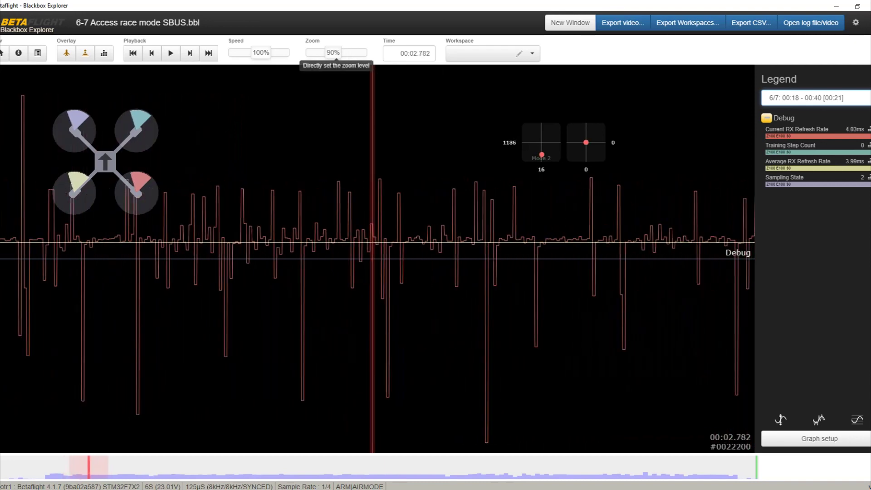
Zoom the flight 6/7 graph to 10%, then 70%, and advance to about 5.75 s.
left_click_drag(333, 53, 306, 52)
key("space")
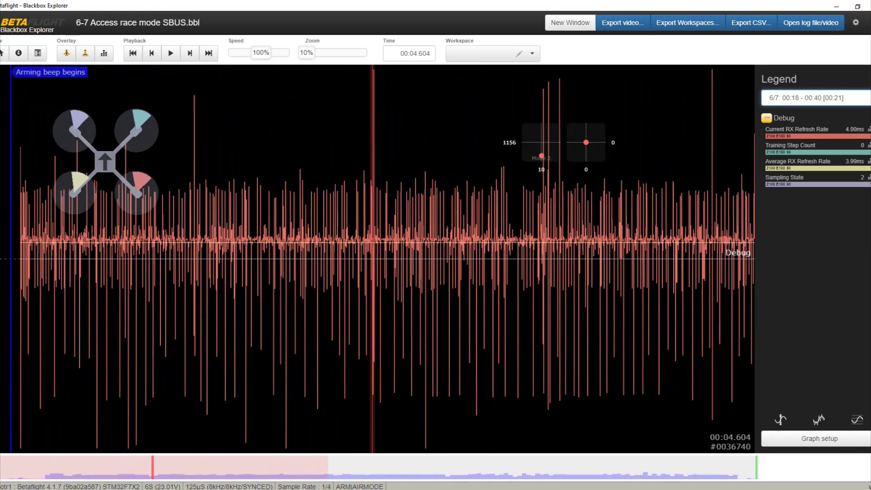
left_click_drag(306, 53, 326, 52)
left_click_drag(361, 181, 372, 181)
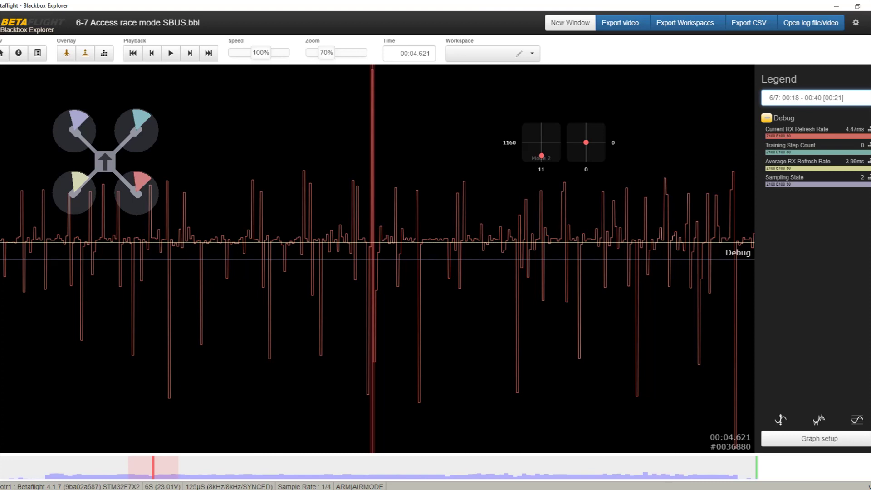
mouse_move(635, 272)
left_mouse_down()
mouse_move(216, 272)
mouse_move(592, 272)
mouse_move(460, 272)
left_mouse_up()
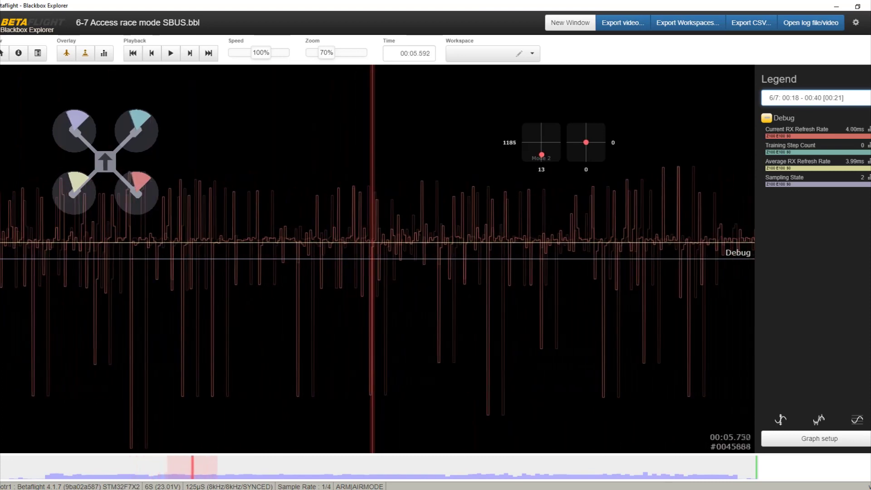